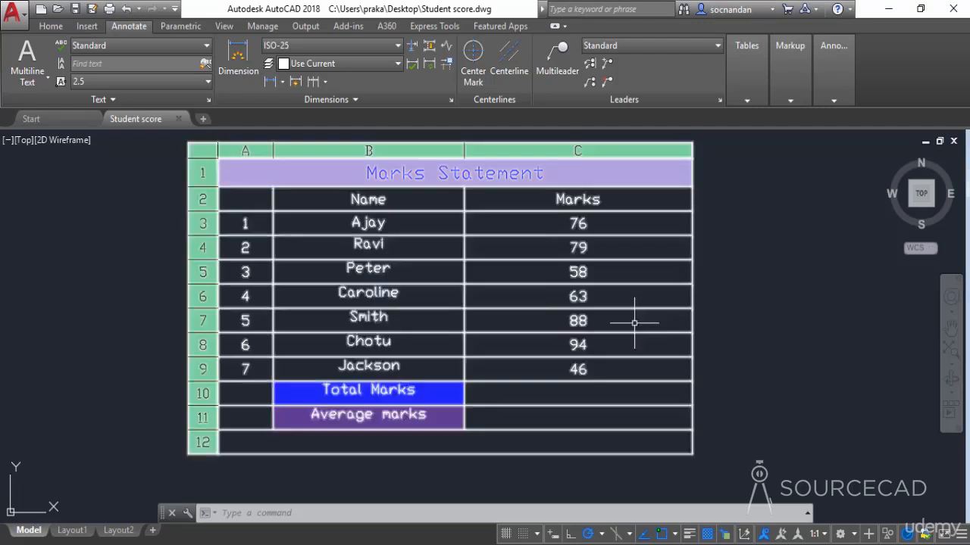
Insert an uppercase Filename field in the table's merged bottom row, showing the filename only without path or extension.
key("Escape")
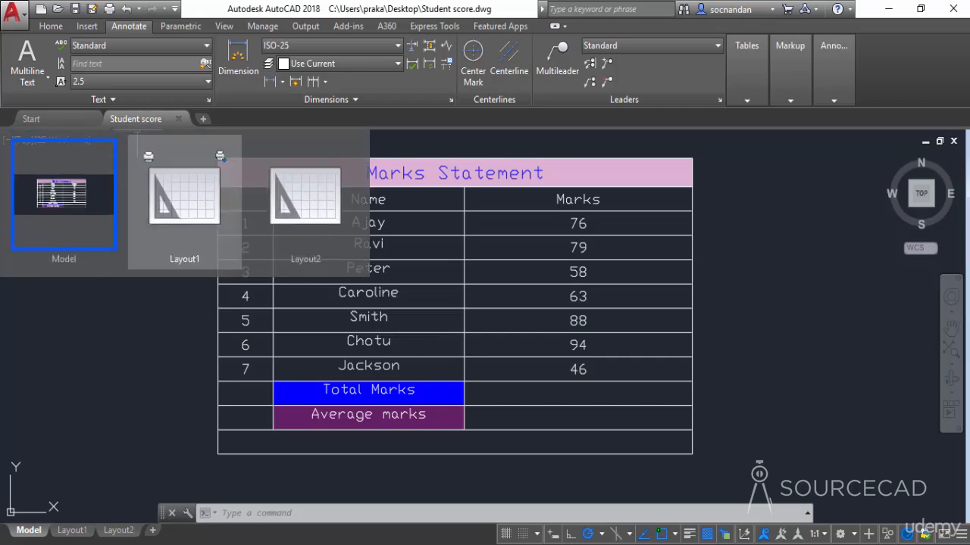
left_click(387, 440)
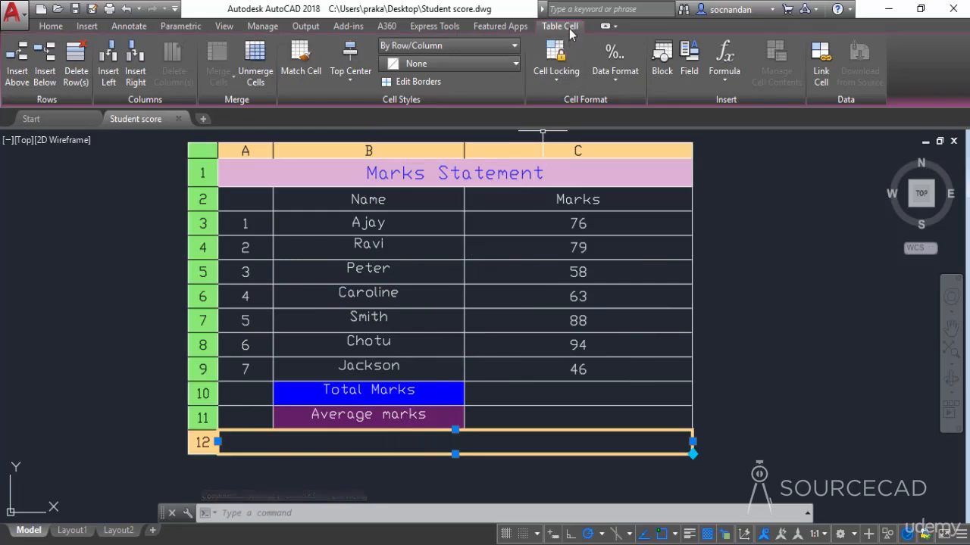
left_click(691, 60)
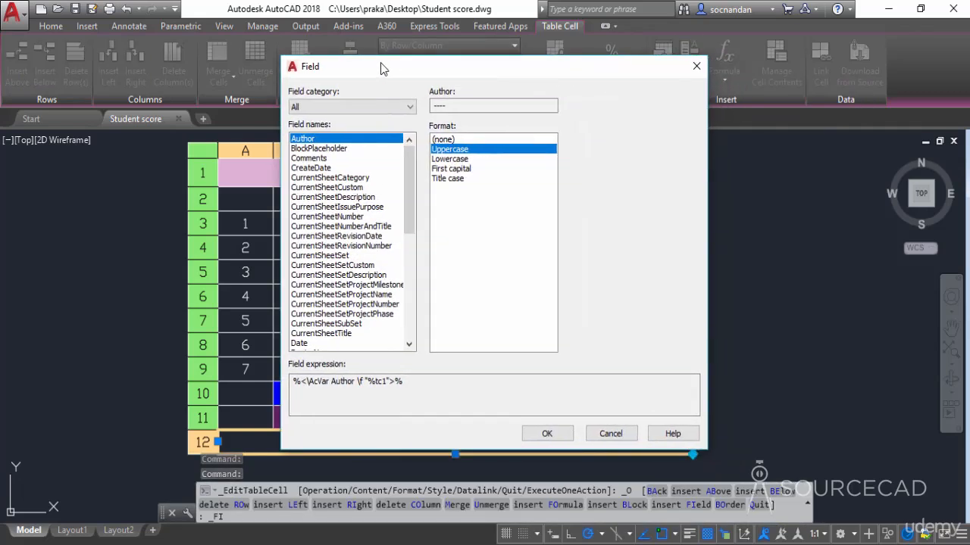
left_click_drag(409, 162, 409, 207)
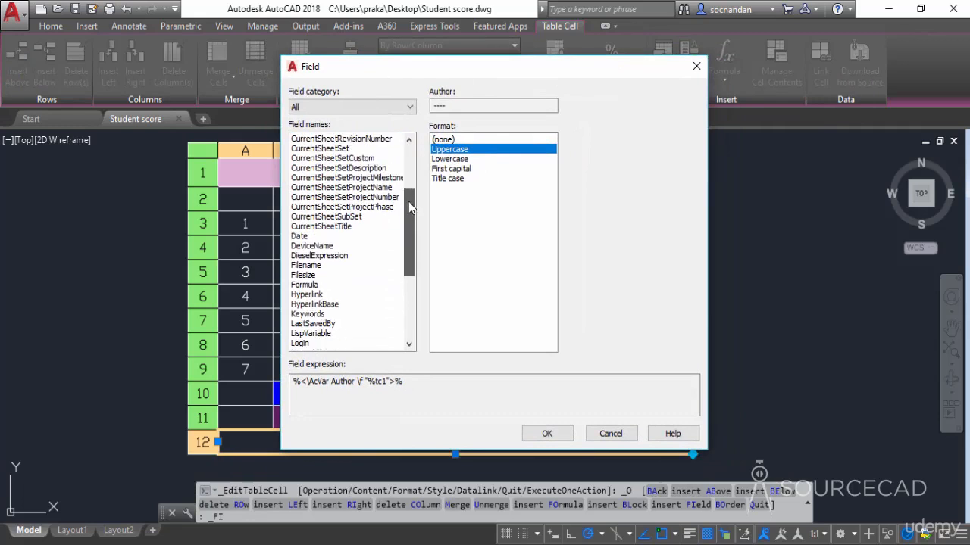
left_click(307, 266)
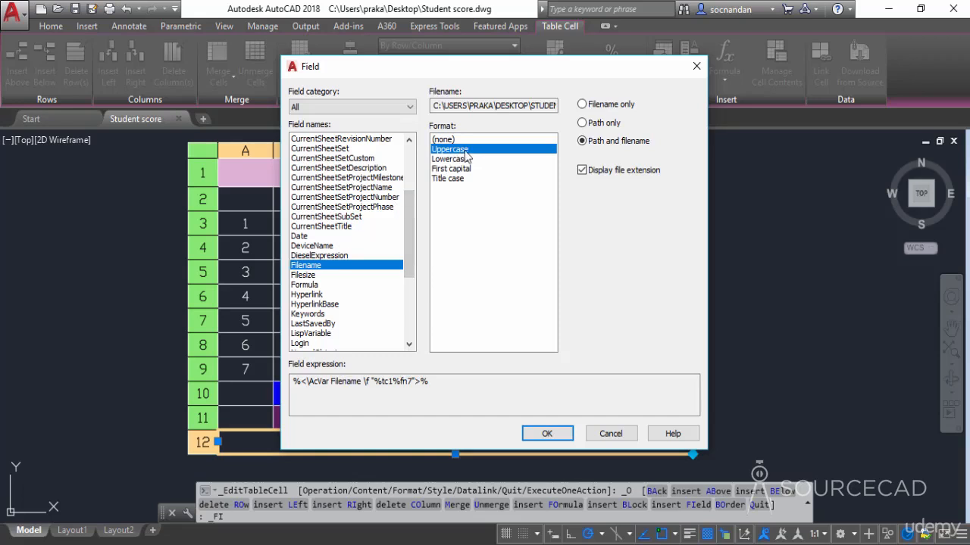
left_click(608, 106)
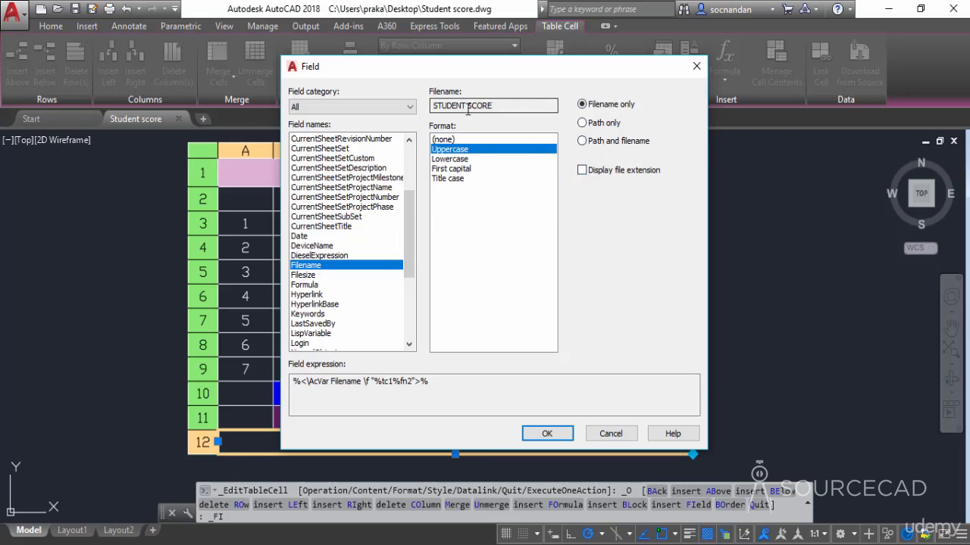
left_click(548, 435)
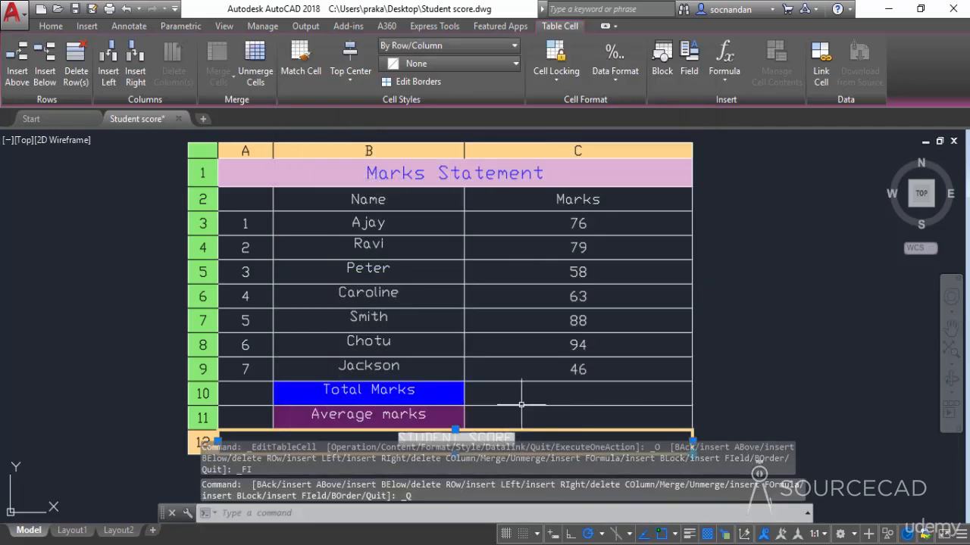
Examine the inserted filename field and its background shading in the table's bottom row.
middle_click_drag(508, 411, 506, 290)
scroll(417, 324, "up", 6)
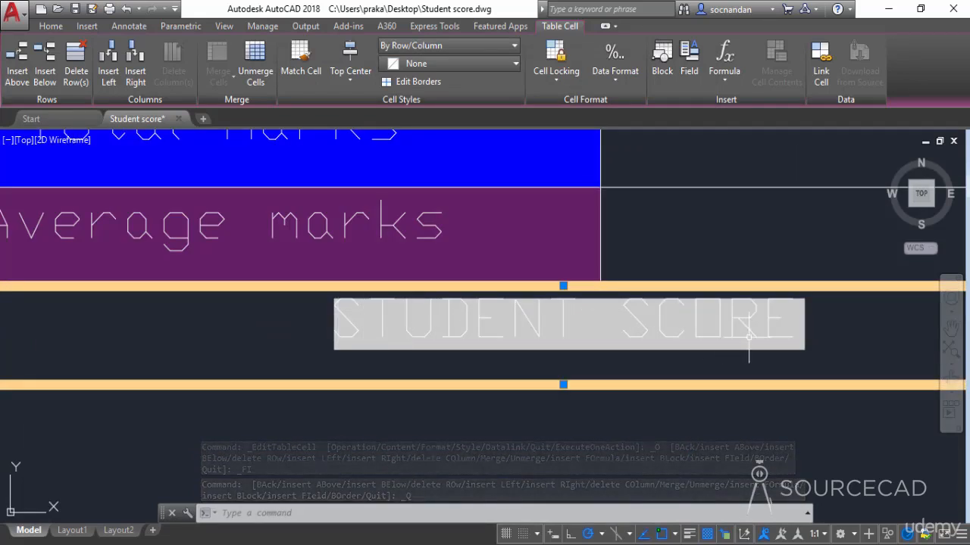
scroll(834, 282, "down", 6)
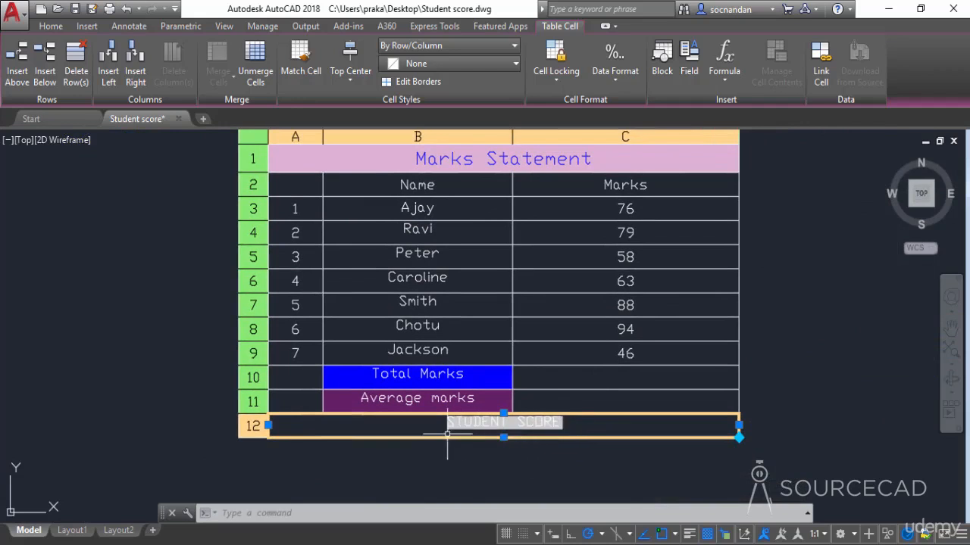
middle_click_drag(440, 424, 434, 456)
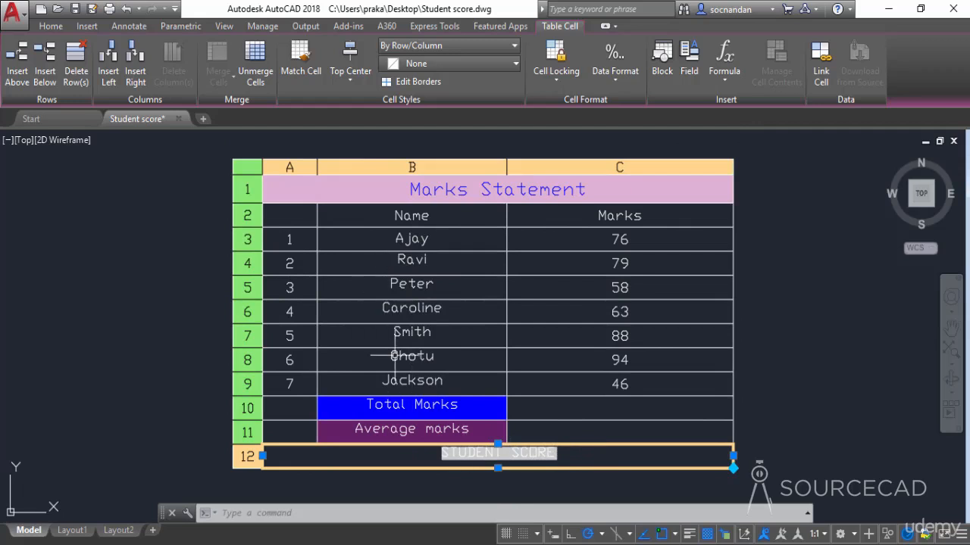
scroll(468, 455, "up", 5)
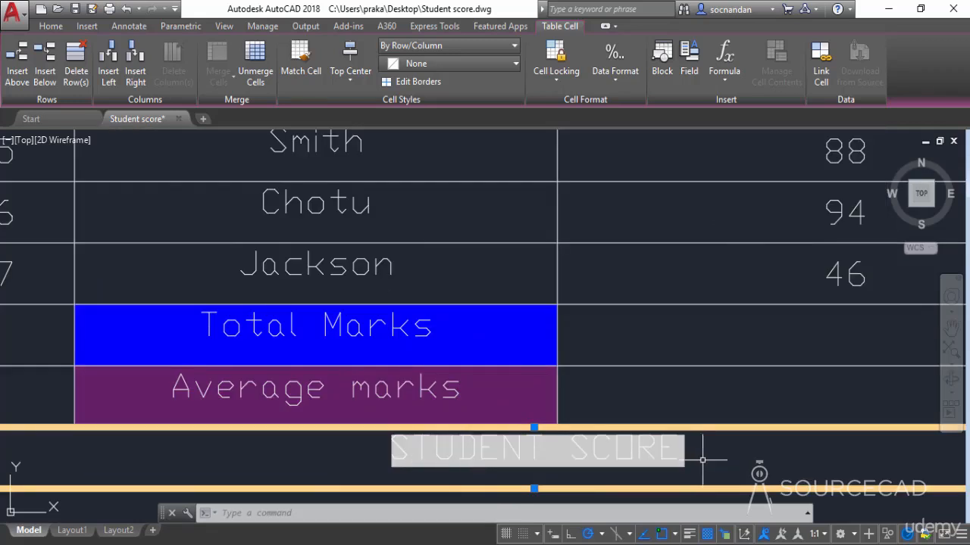
scroll(628, 462, "up", 3)
scroll(628, 463, "up", 3)
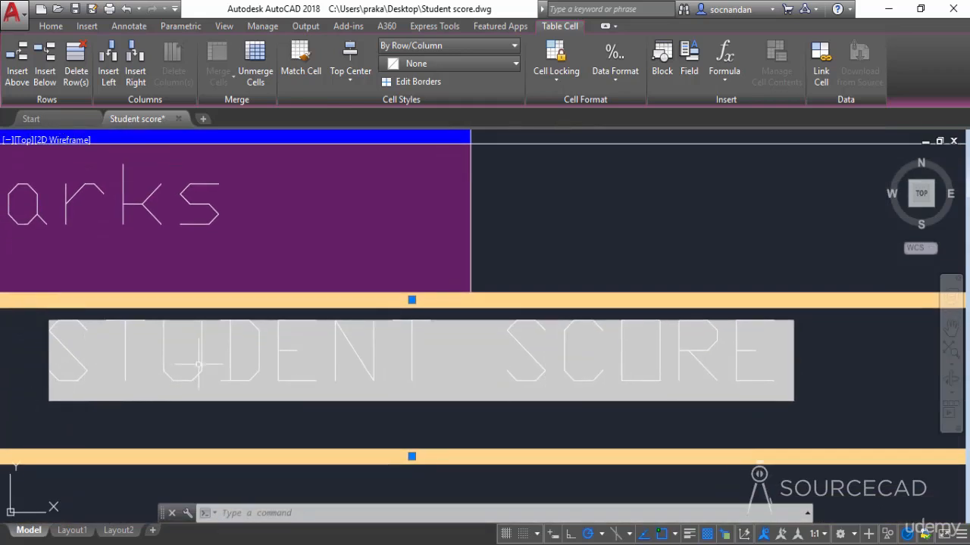
left_click(540, 480)
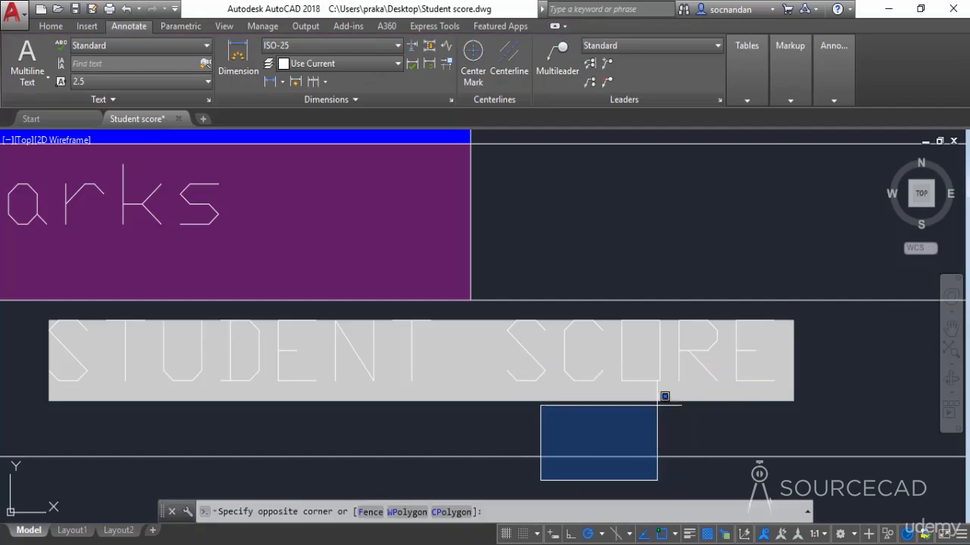
left_click(619, 465)
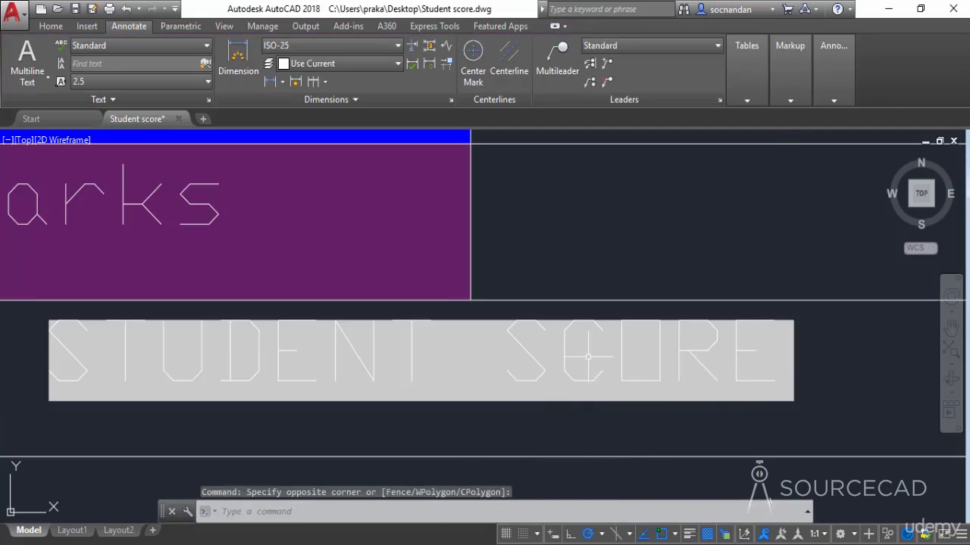
left_click(611, 319)
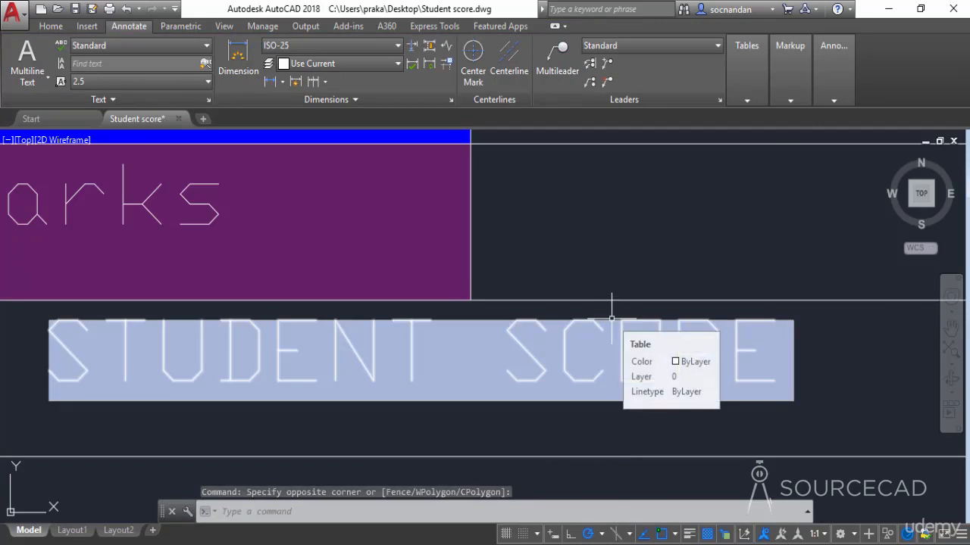
scroll(611, 318, "down", 5)
scroll(611, 318, "down", 4)
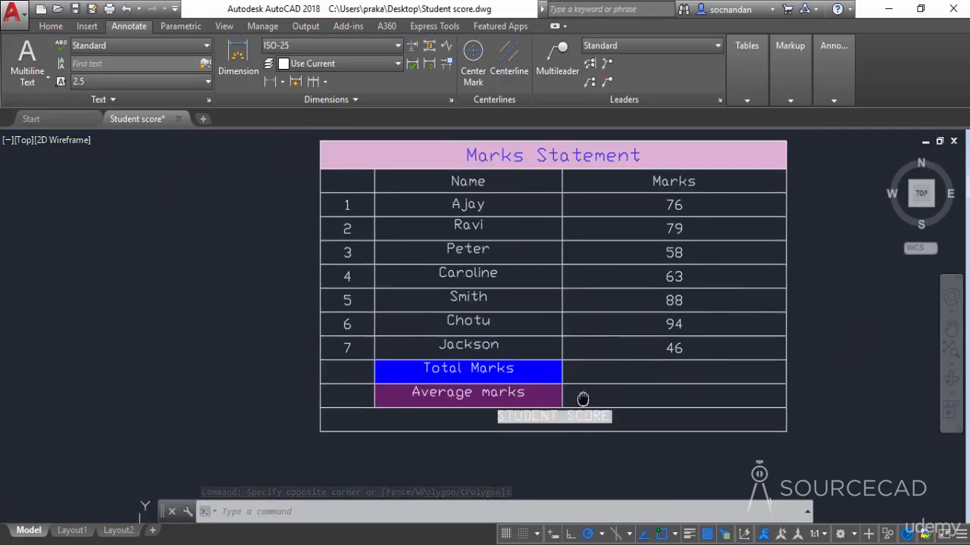
Save the drawing to the Desktop under the new file name Student score card and check the filename field.
left_click(90, 9)
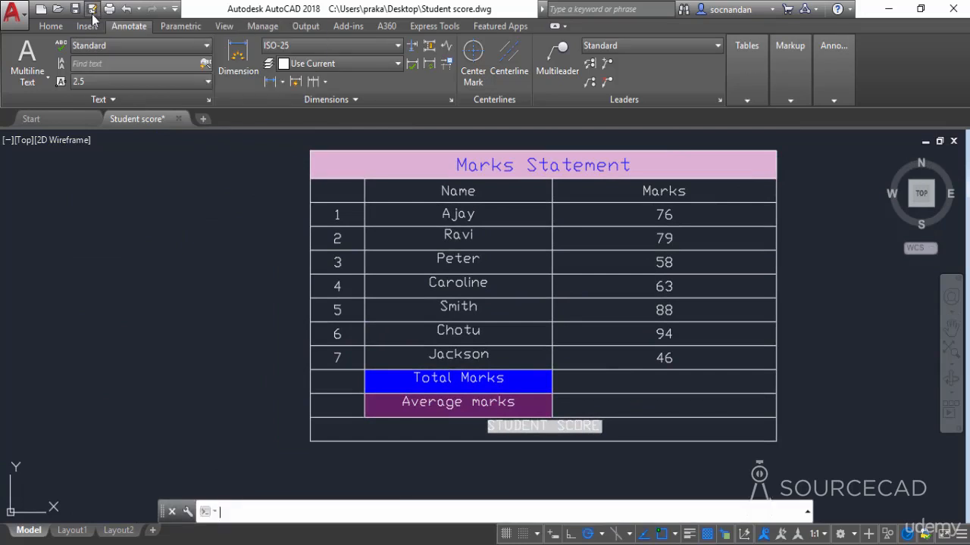
left_click(307, 333)
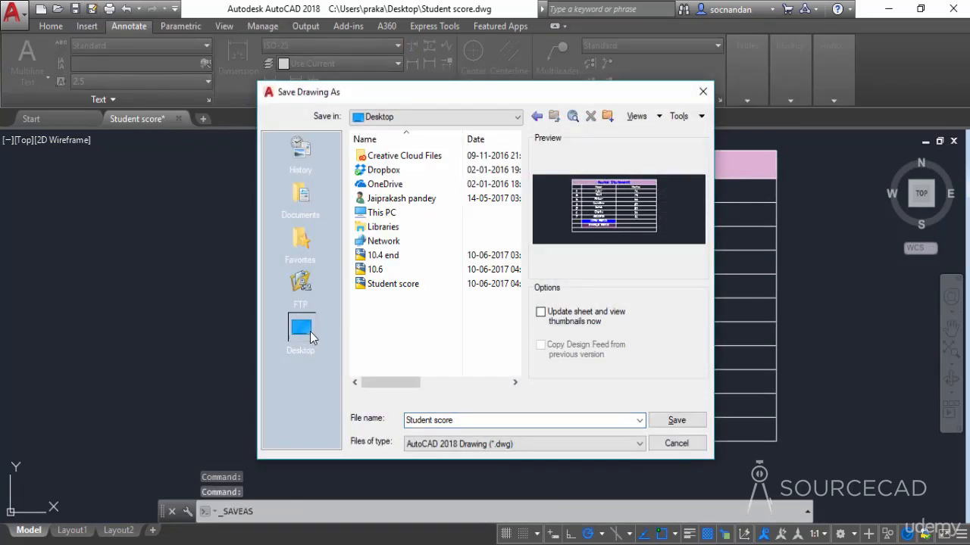
left_click(476, 420)
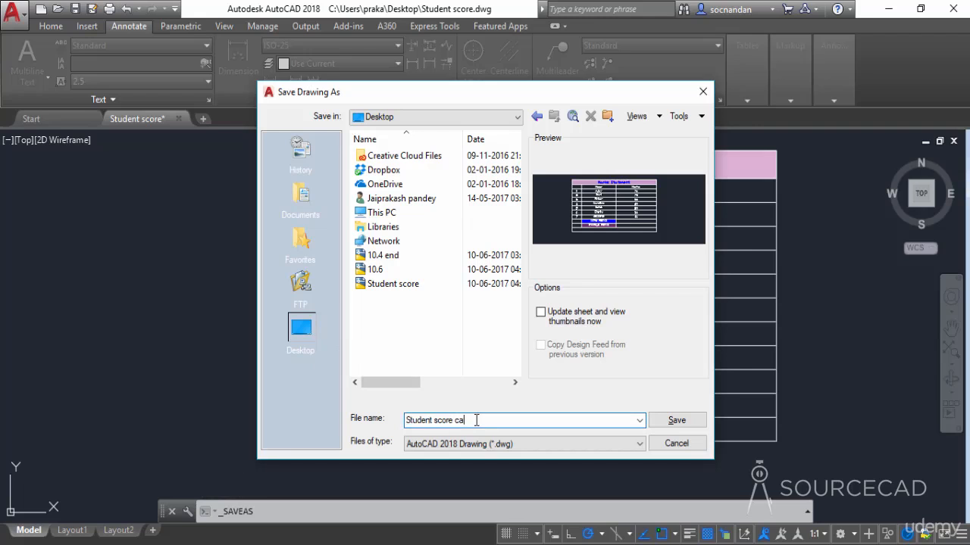
left_click(677, 420)
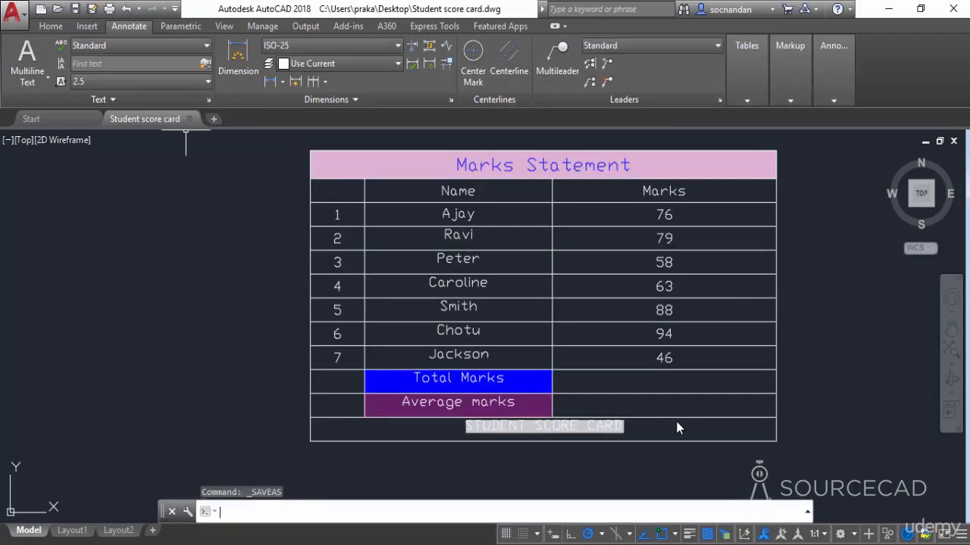
scroll(599, 428, "up", 5)
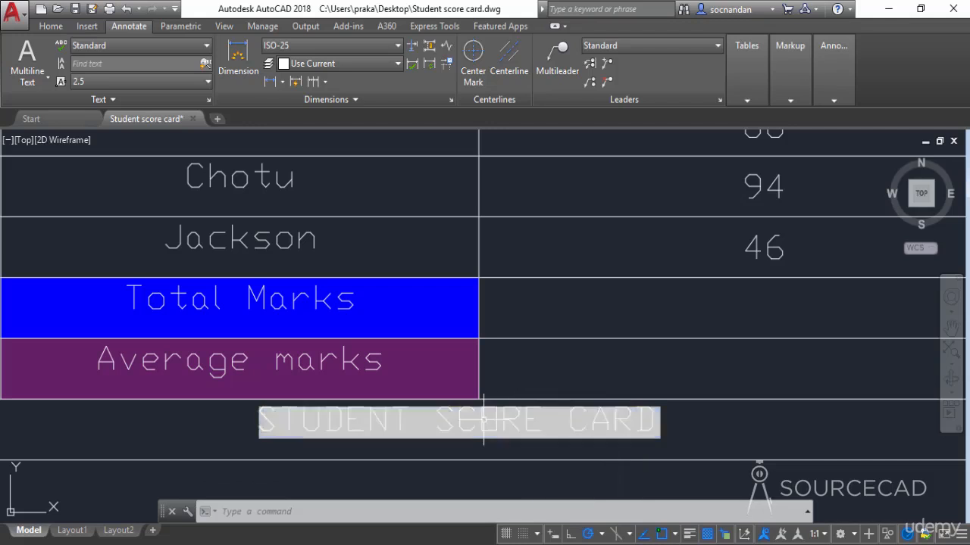
scroll(387, 421, "down", 4)
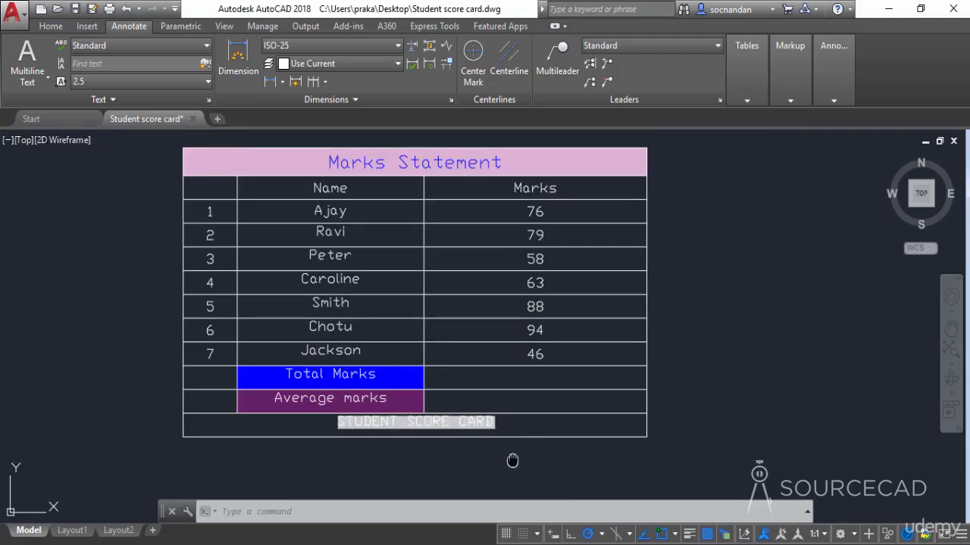
middle_click_drag(512, 459, 556, 474)
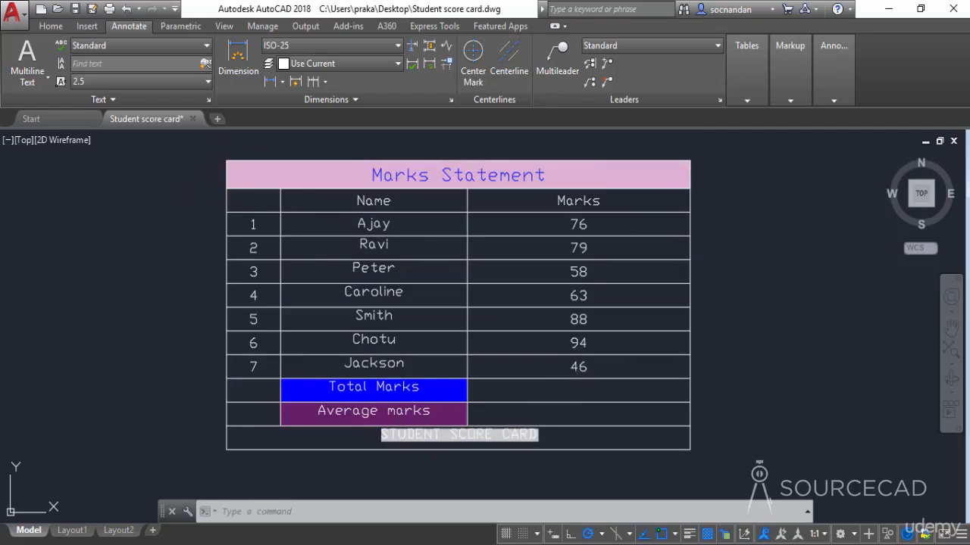
Insert a Sum formula over C3:C9 in the Total Marks cell C10.
left_click(578, 392)
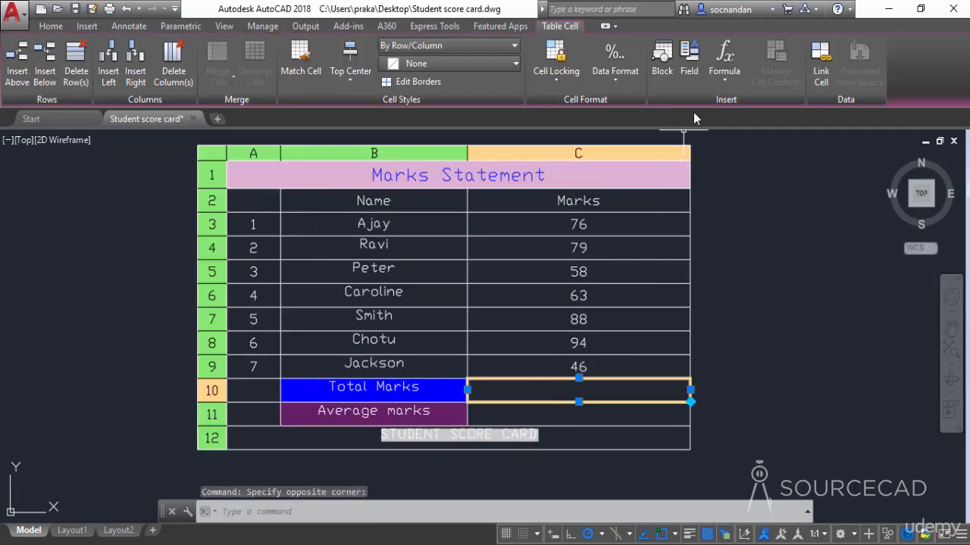
left_click(724, 76)
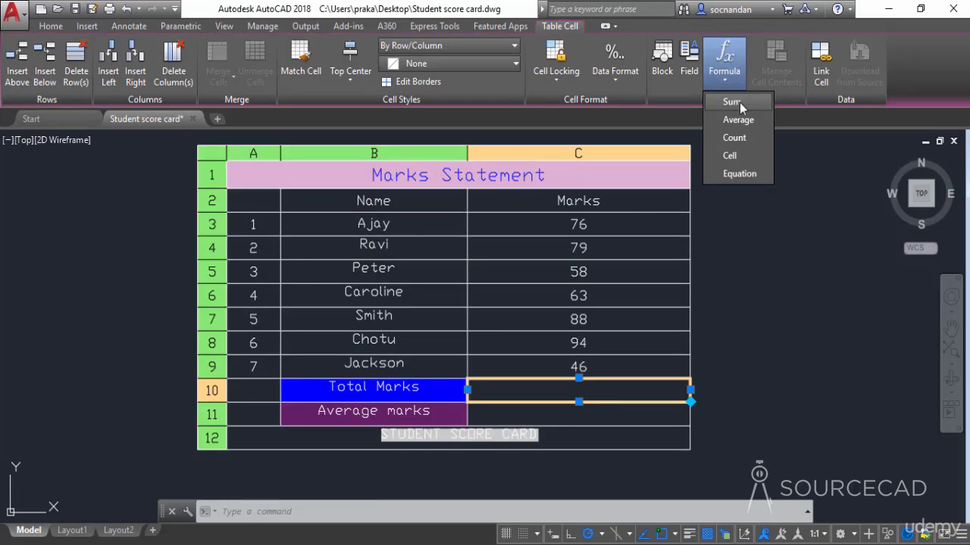
left_click(732, 102)
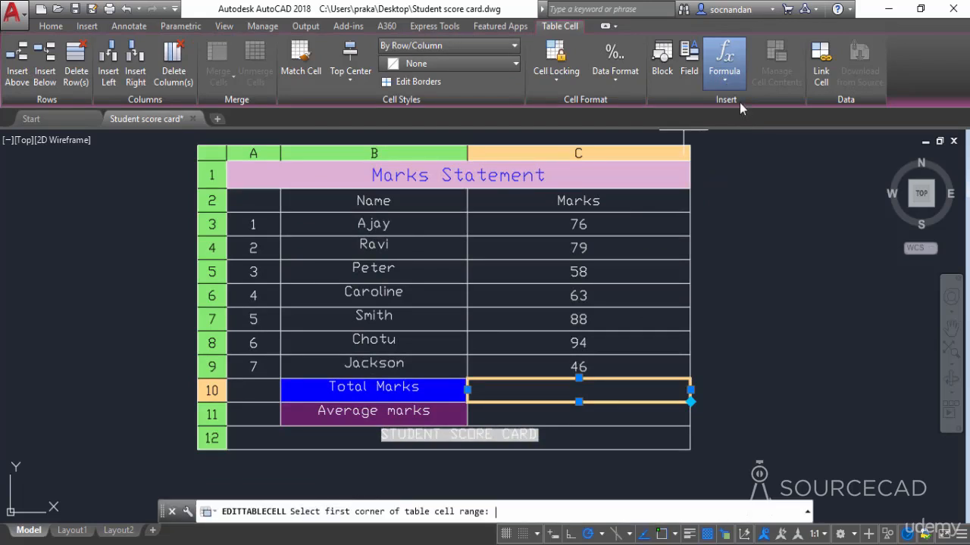
left_click(634, 224)
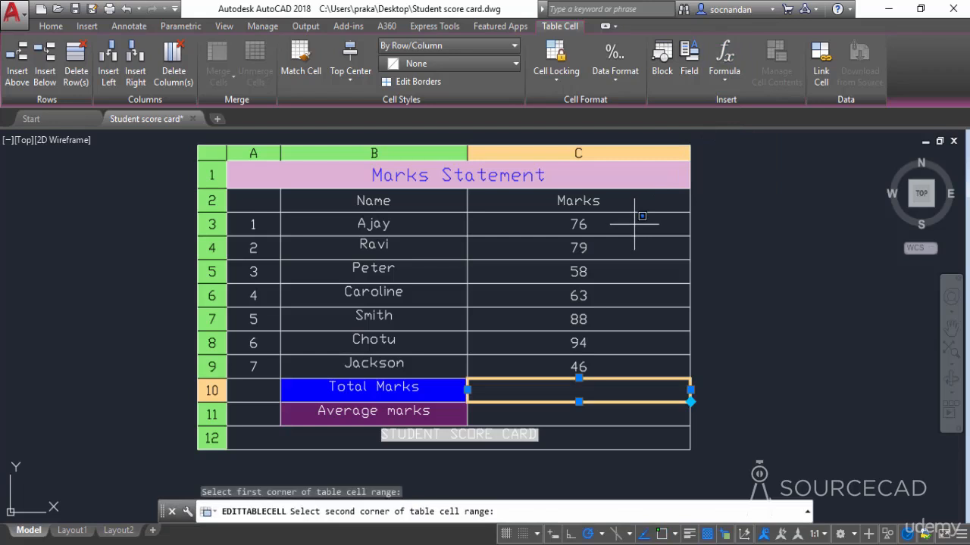
left_click(544, 356)
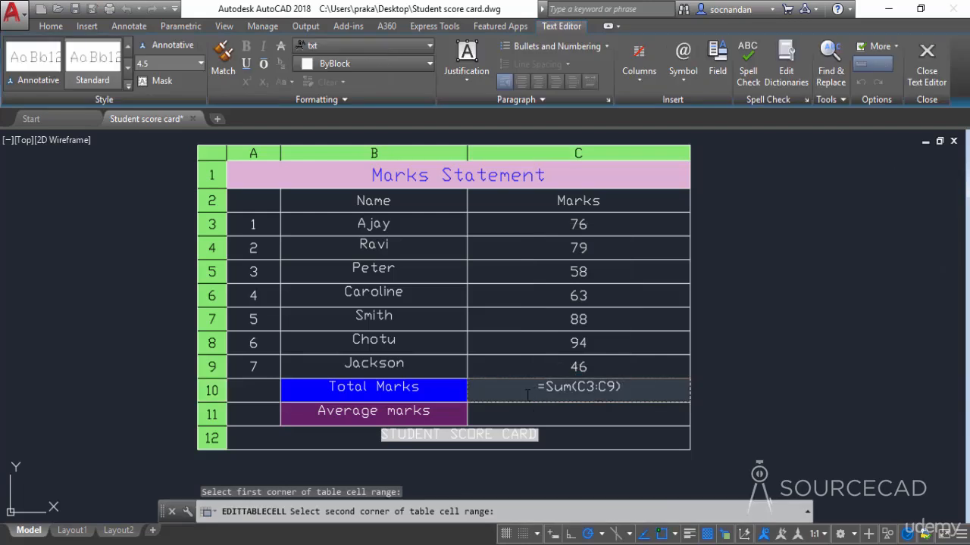
left_click(727, 375)
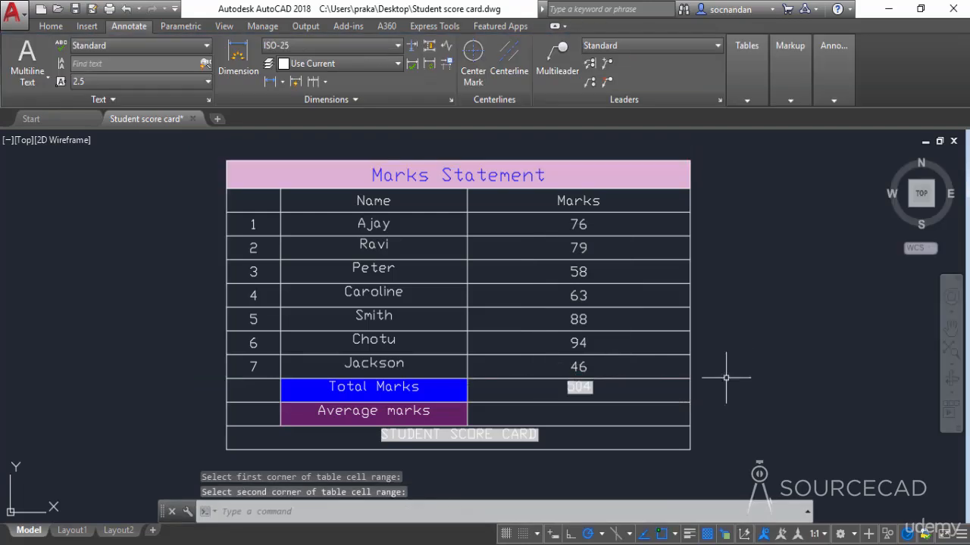
Change the mark in cell C9 to 56 and check how the Total Marks value in C10 responds.
scroll(639, 393, "up", 5)
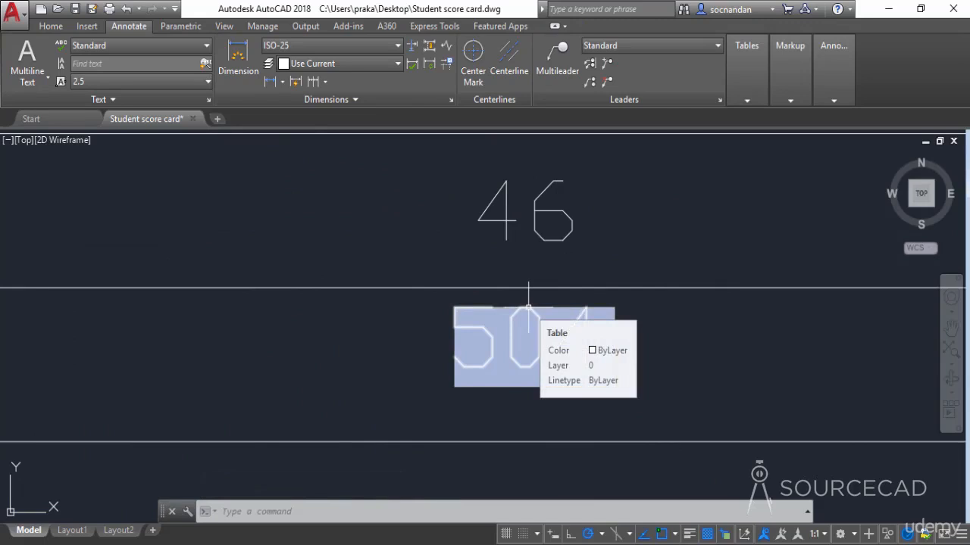
scroll(528, 309, "down", 8)
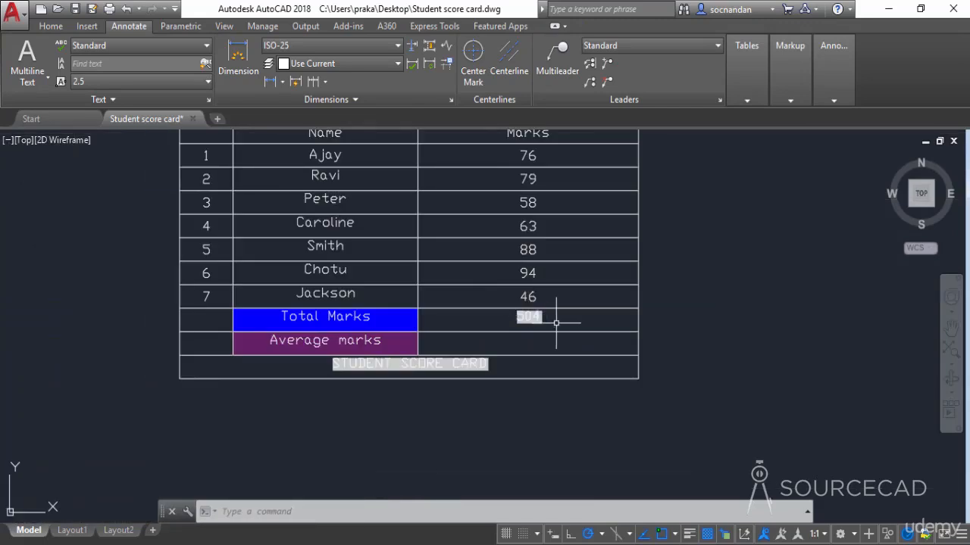
middle_click_drag(557, 325, 563, 394)
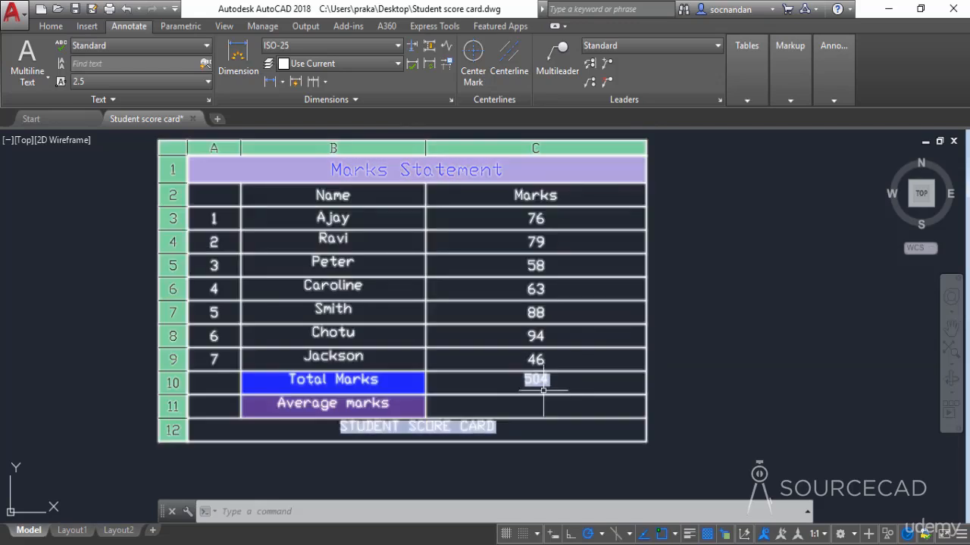
left_click(549, 356)
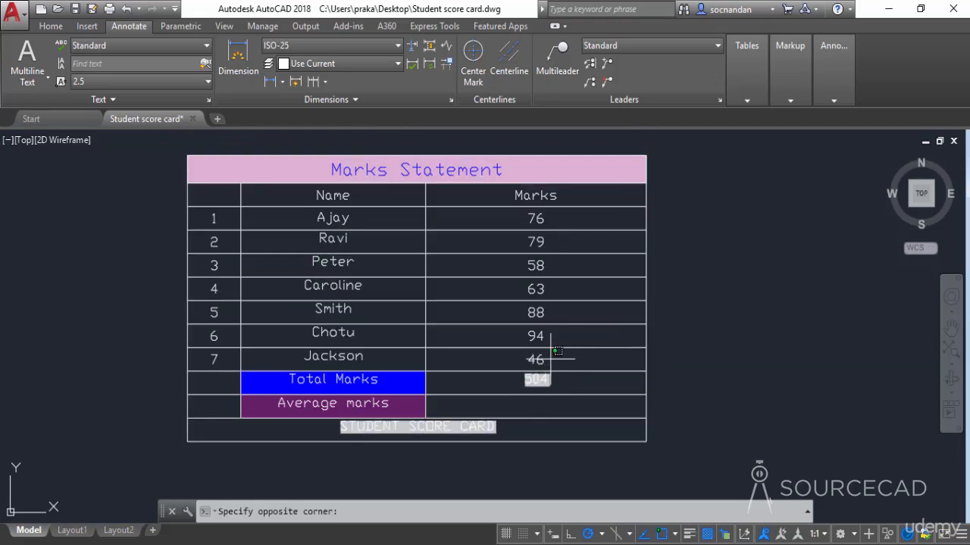
double_click(549, 358)
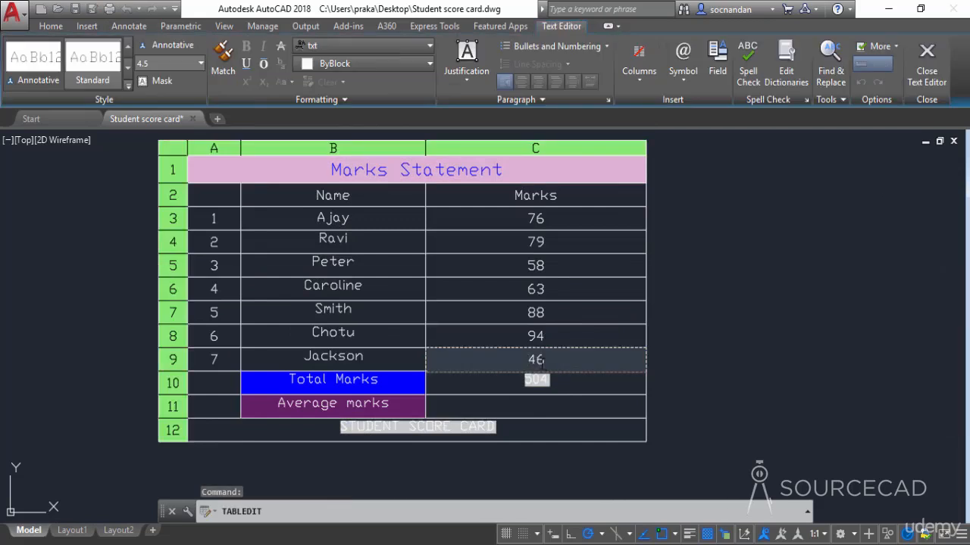
left_click_drag(537, 360, 529, 360)
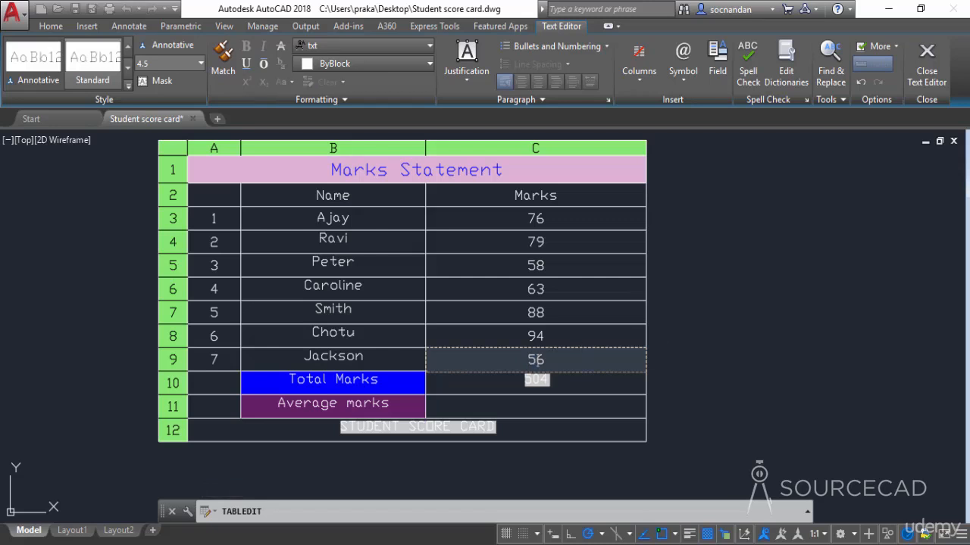
left_click(697, 325)
scroll(538, 388, "up", 6)
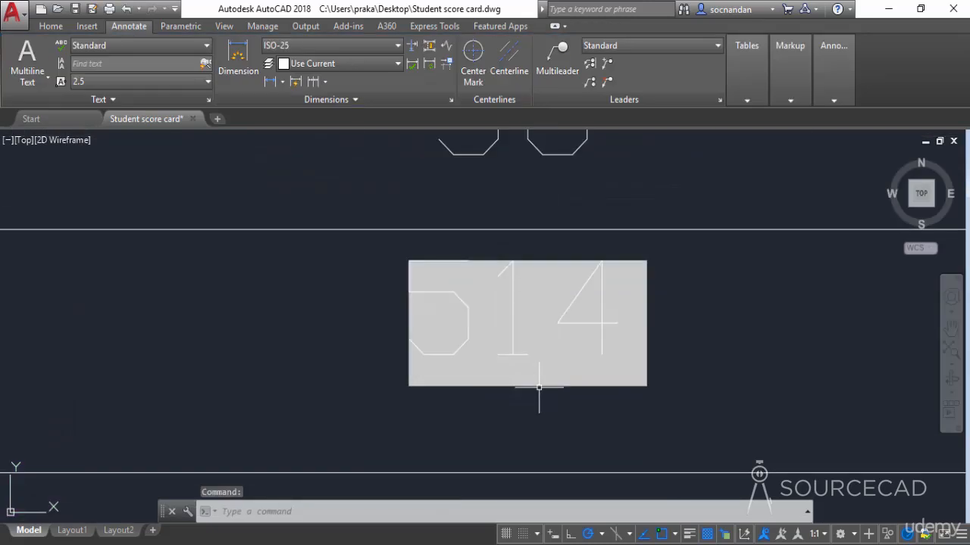
left_click(510, 321)
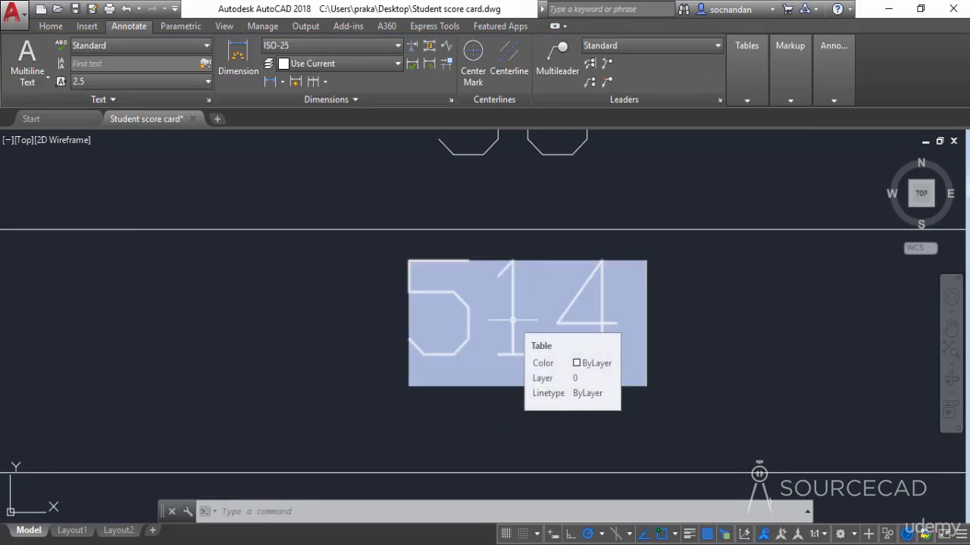
scroll(512, 320, "down", 10)
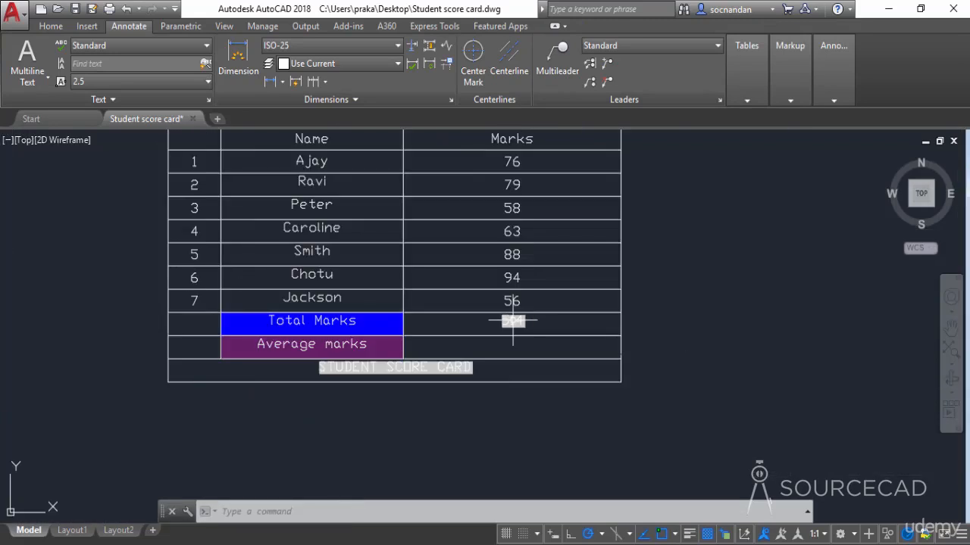
middle_click_drag(536, 302, 577, 375)
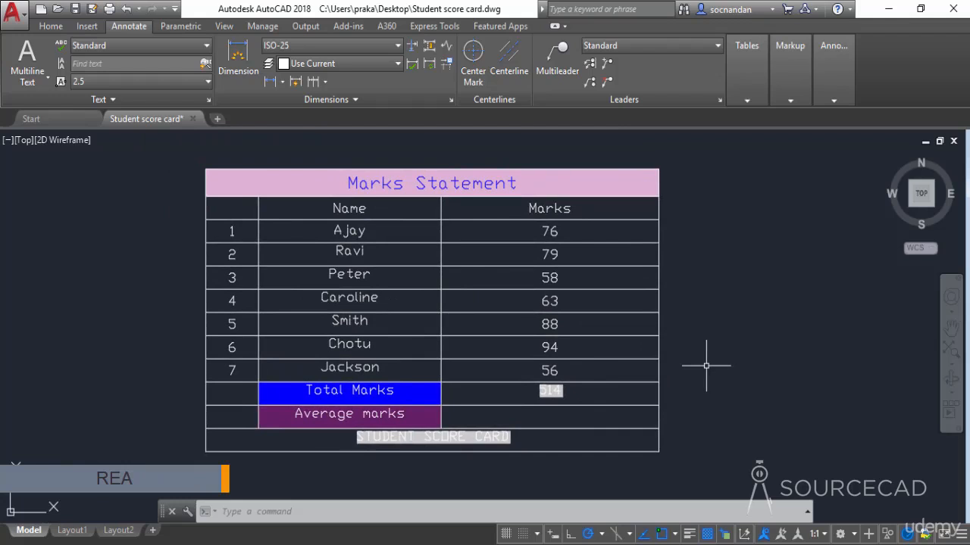
Insert an Average formula over C3:C9 in the Average marks cell C11 and inspect its result.
left_click(509, 426)
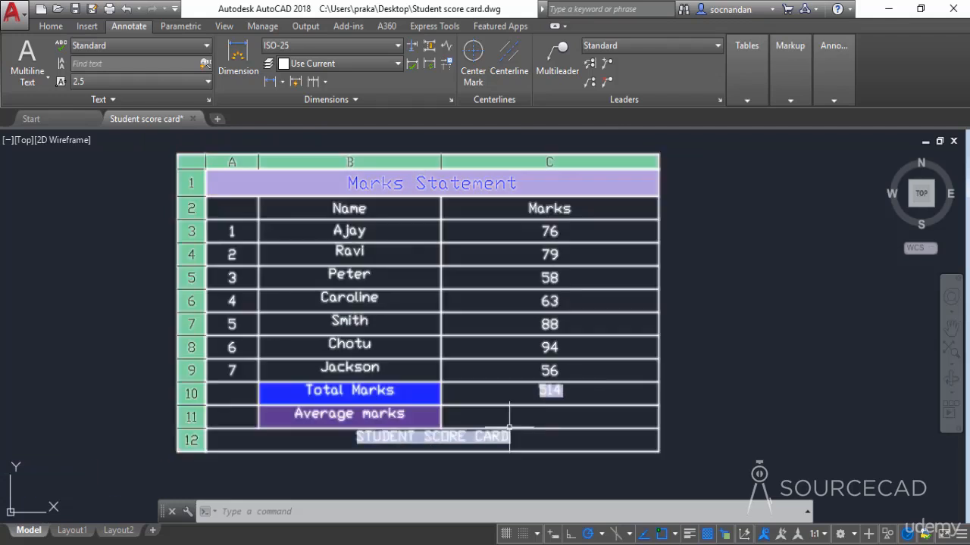
left_click(580, 422)
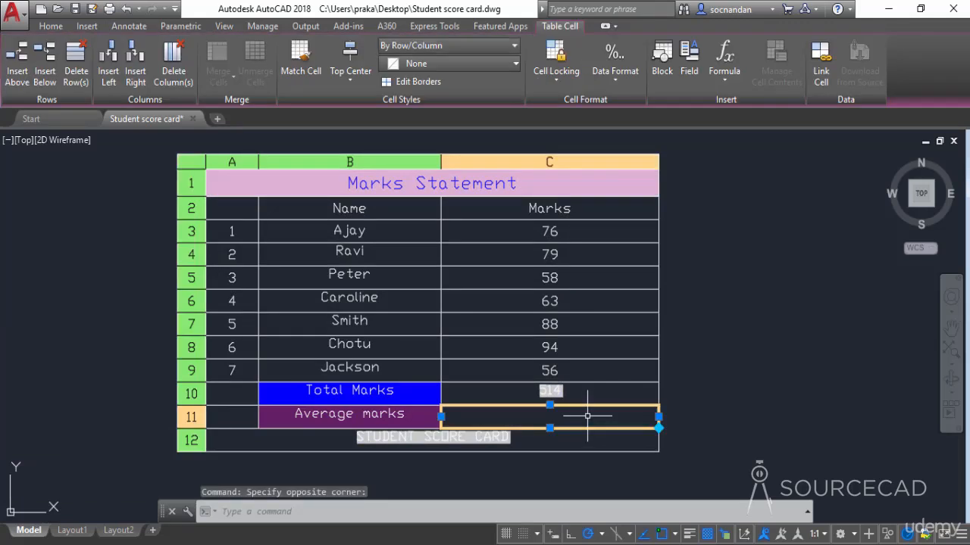
left_click(739, 66)
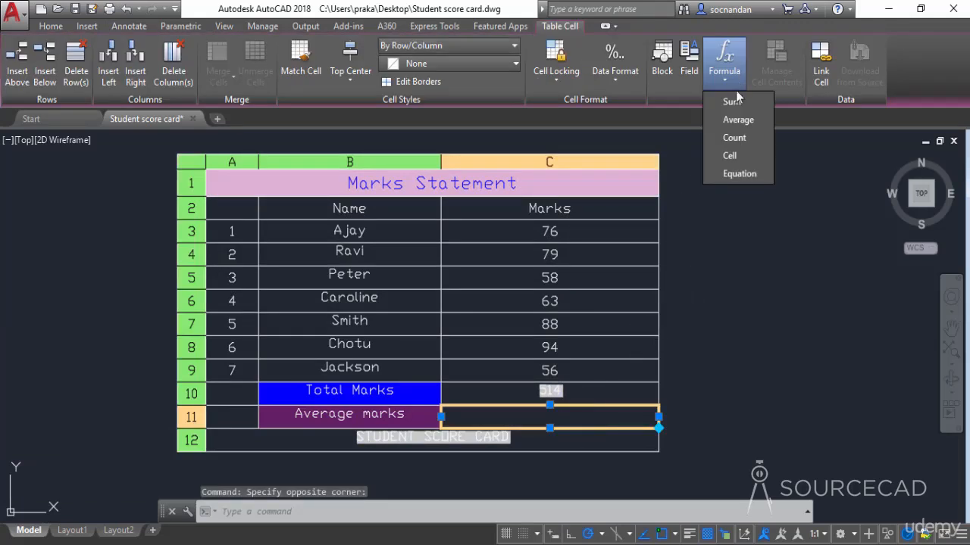
left_click(736, 120)
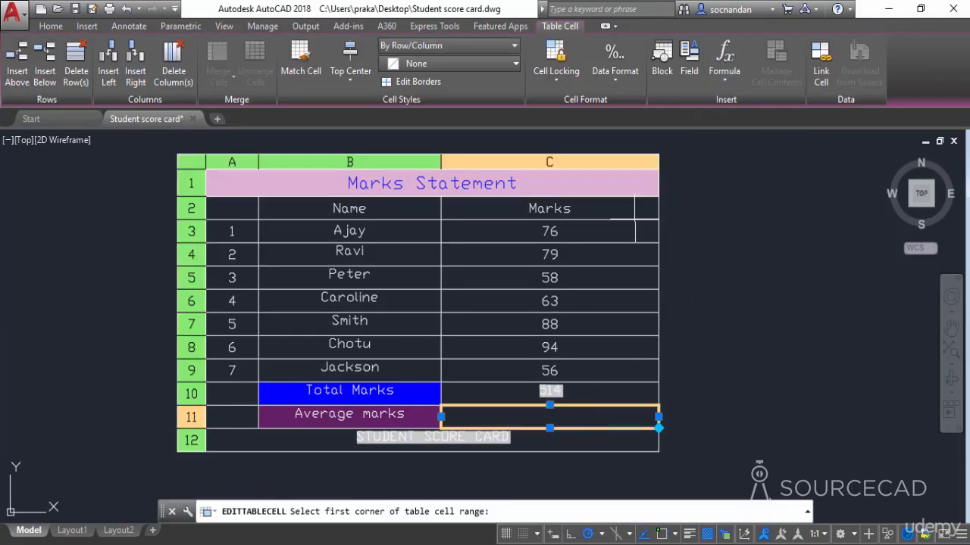
left_click(617, 231)
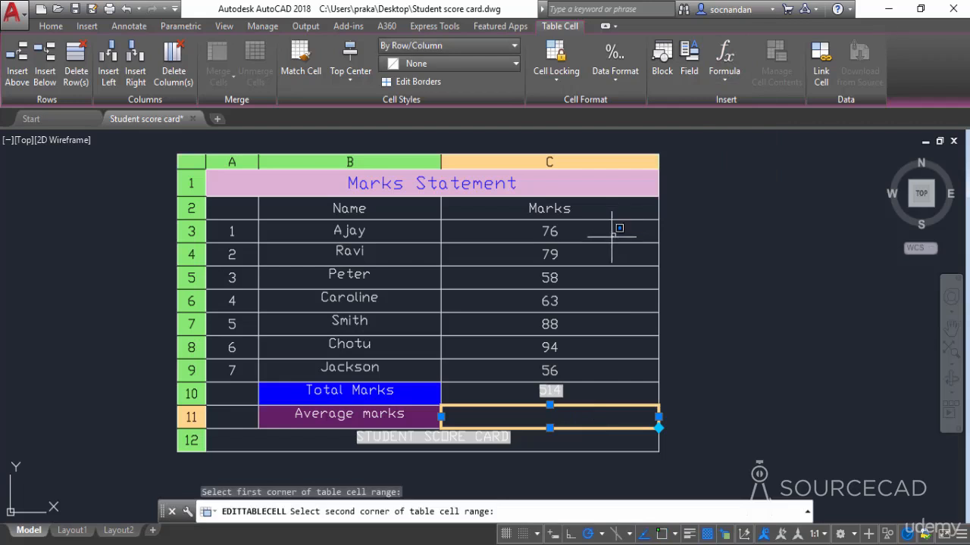
left_click(505, 370)
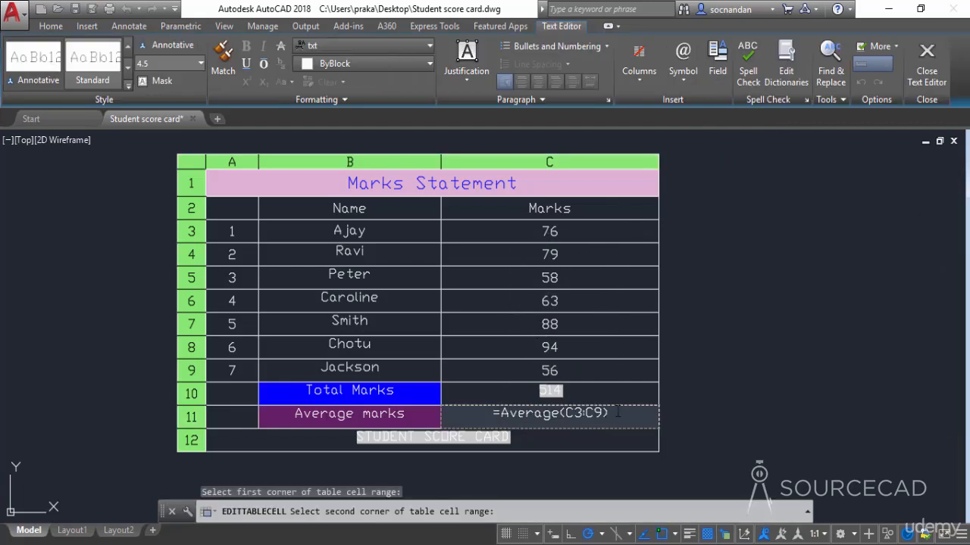
left_click(709, 364)
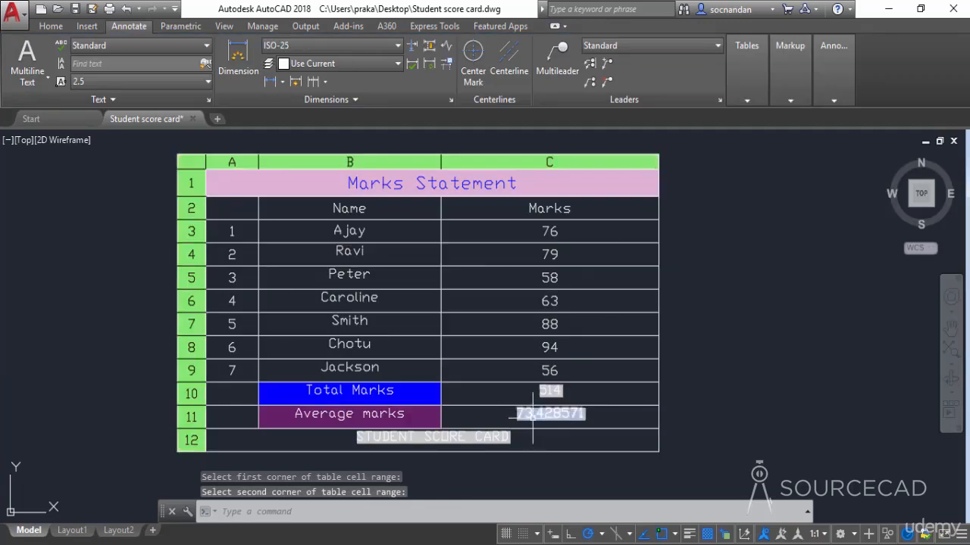
scroll(533, 415, "up", 6)
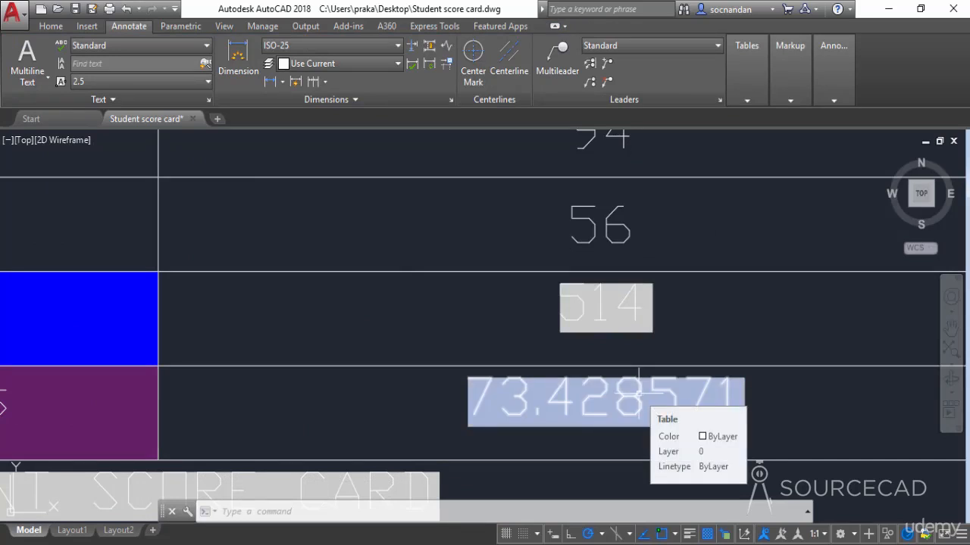
scroll(638, 393, "down", 6)
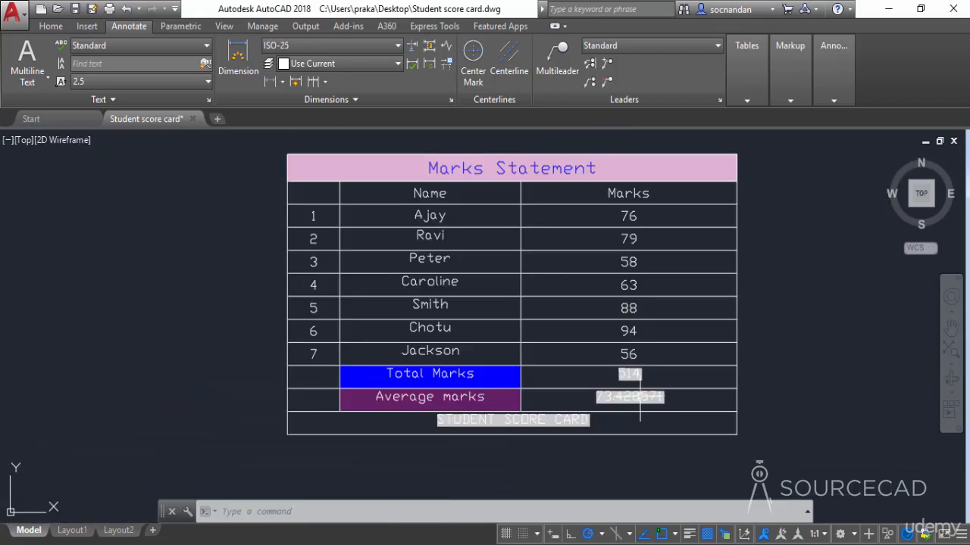
middle_click_drag(780, 347, 753, 367)
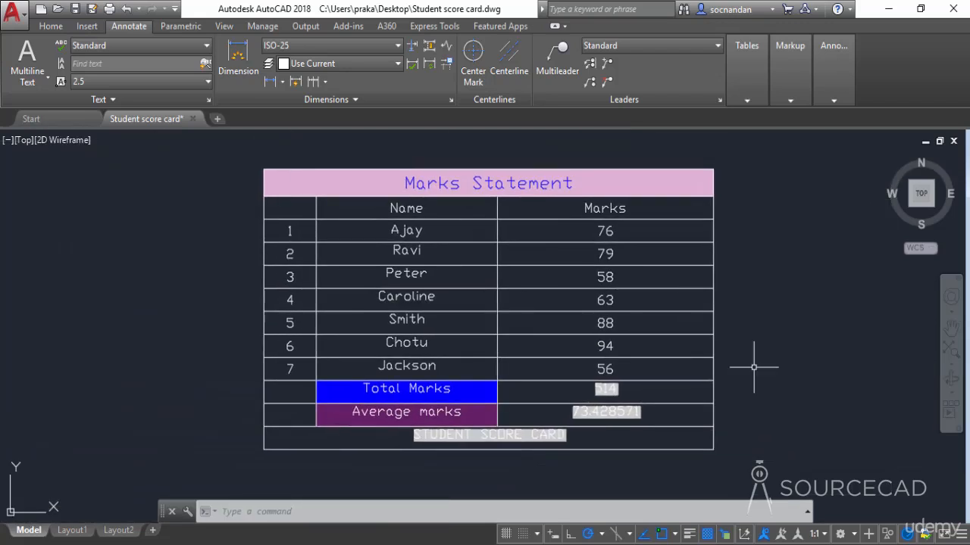